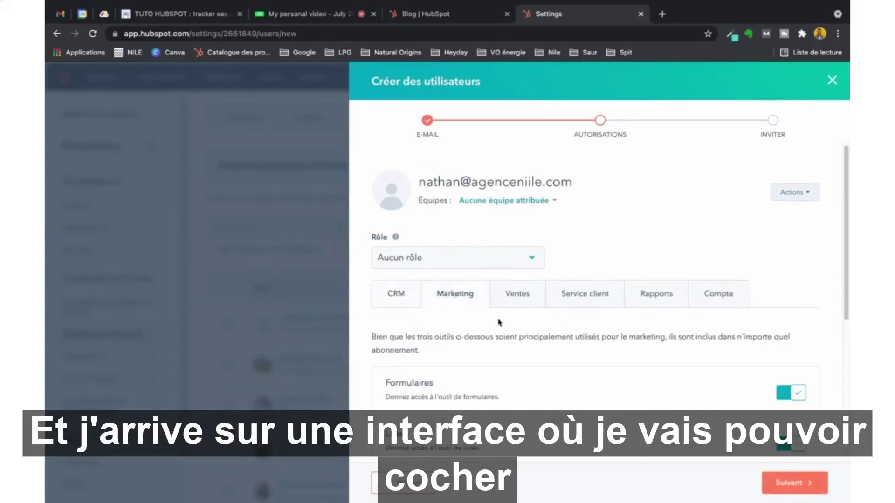
# - Turn off the new user's Fichiers access on the Marketing tab, keeping Forms enabled
pyautogui.scroll(-2, 504, 328)
pyautogui.scroll(2, 506, 329)
pyautogui.click(781, 340)
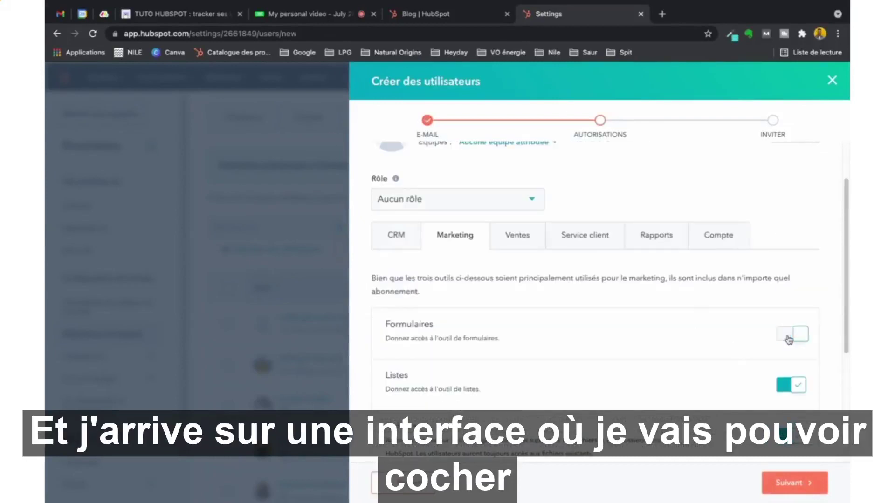
pyautogui.click(785, 340)
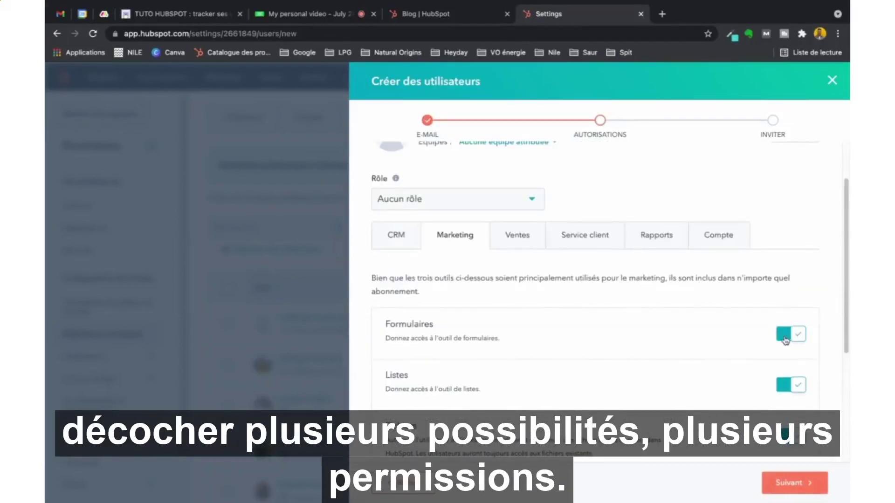
pyautogui.scroll(-1, 683, 326)
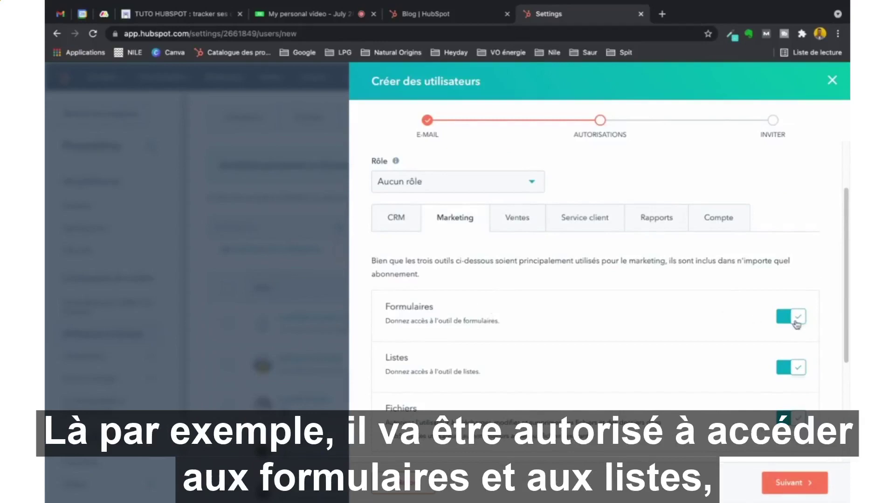
pyautogui.click(798, 417)
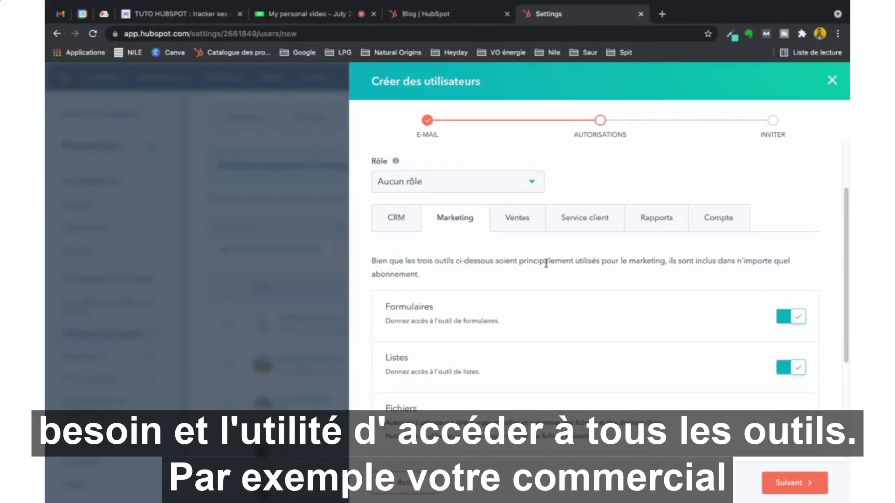
# - Review the new user's Service client, Compte and Ventes permissions
pyautogui.click(582, 215)
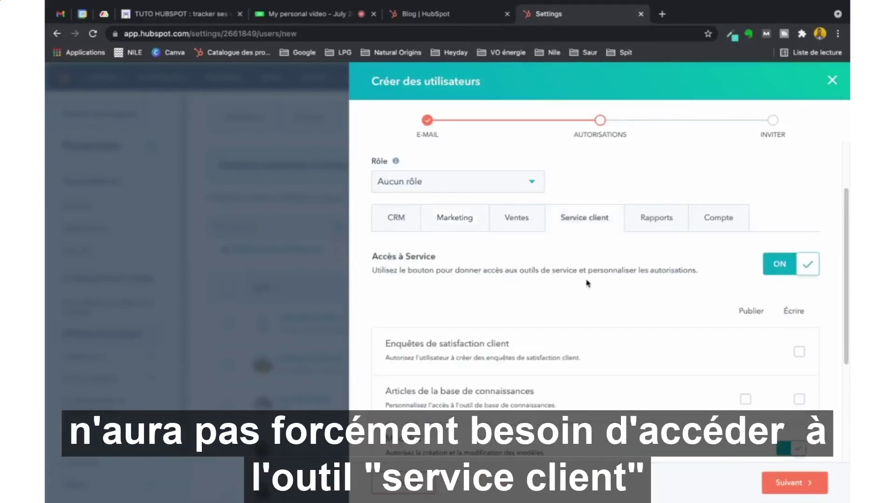
pyautogui.click(718, 219)
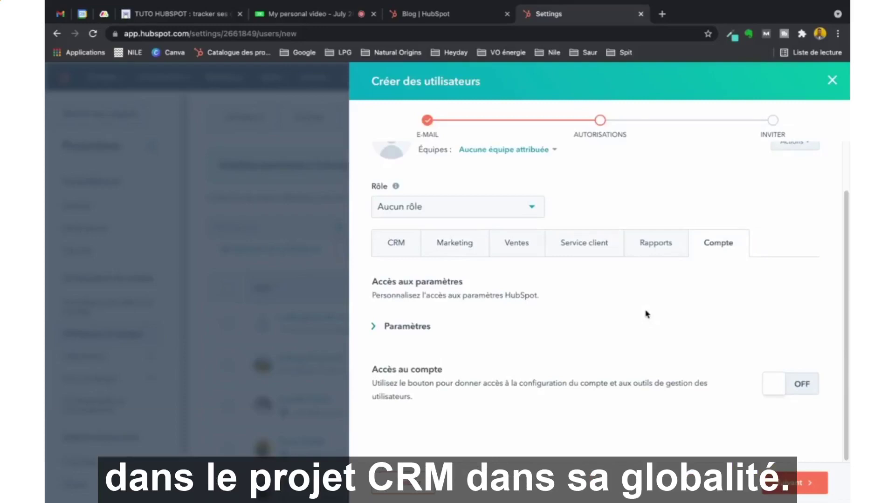
pyautogui.click(583, 245)
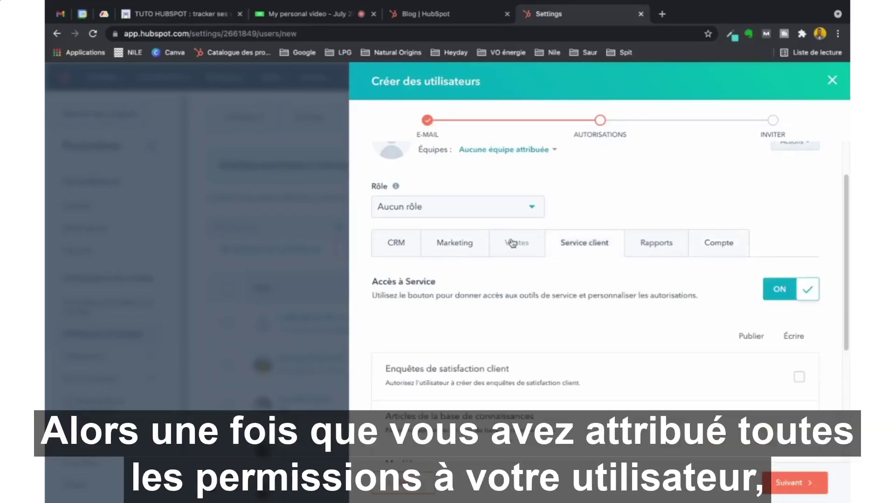
pyautogui.click(513, 243)
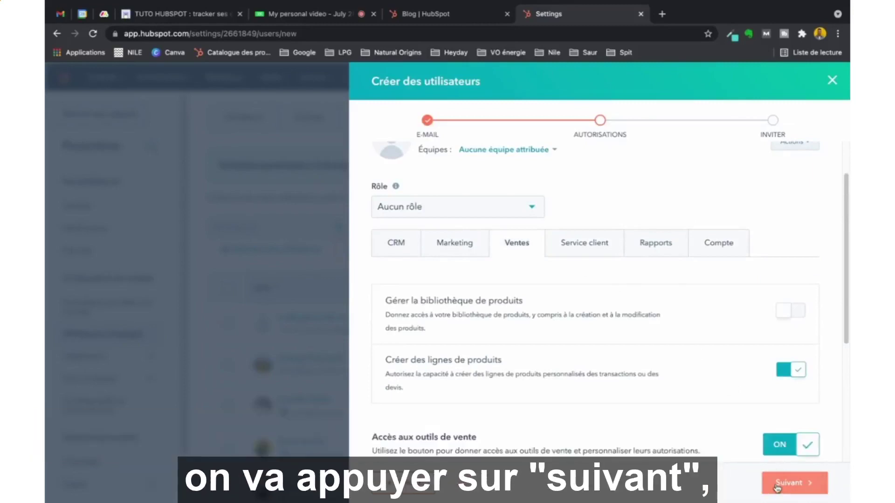
# - Tick 'N'envoyez pas d'invitation par e-mail' for the new user, then close the Créer des utilisateurs panel
pyautogui.click(777, 487)
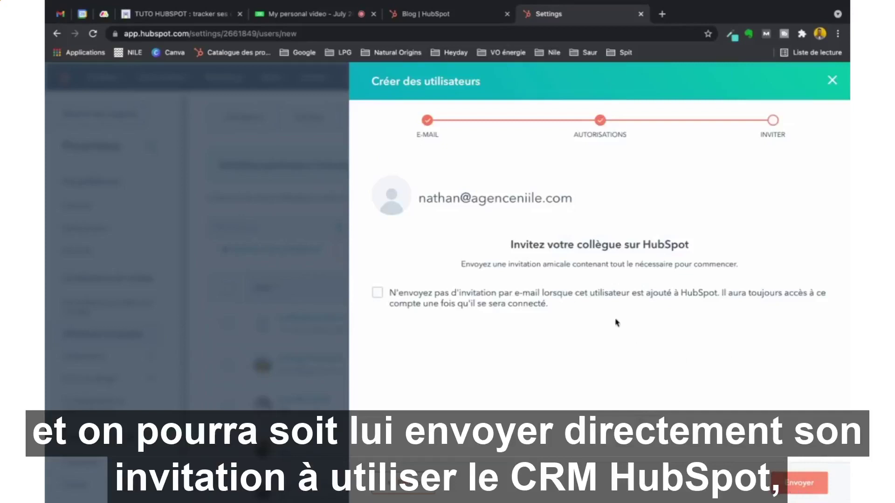
pyautogui.click(481, 305)
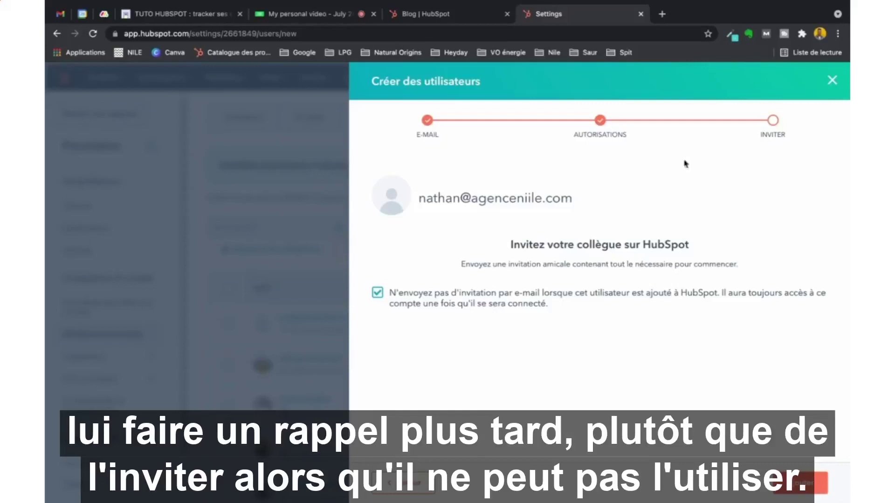
pyautogui.click(832, 80)
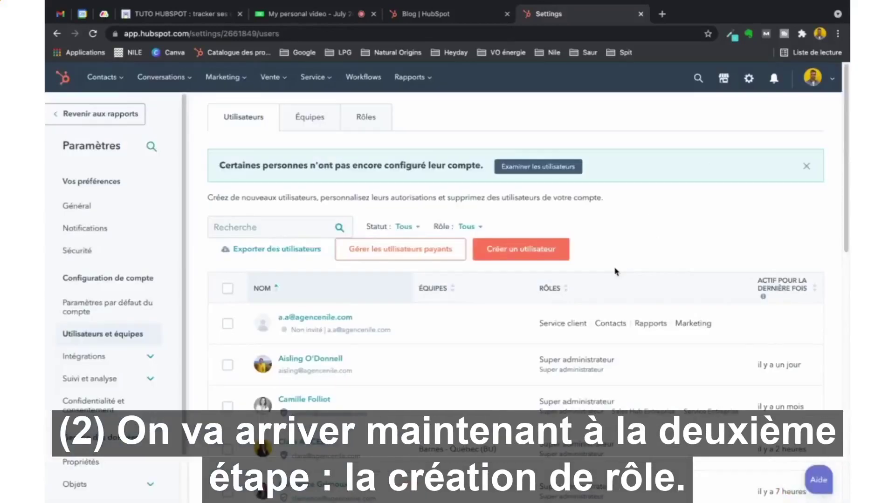
# - Show the Rôles tab listing Commercial, Responsable marketing inbound and Super Admin
pyautogui.scroll(-3, 618, 271)
pyautogui.scroll(3, 616, 272)
pyautogui.click(374, 125)
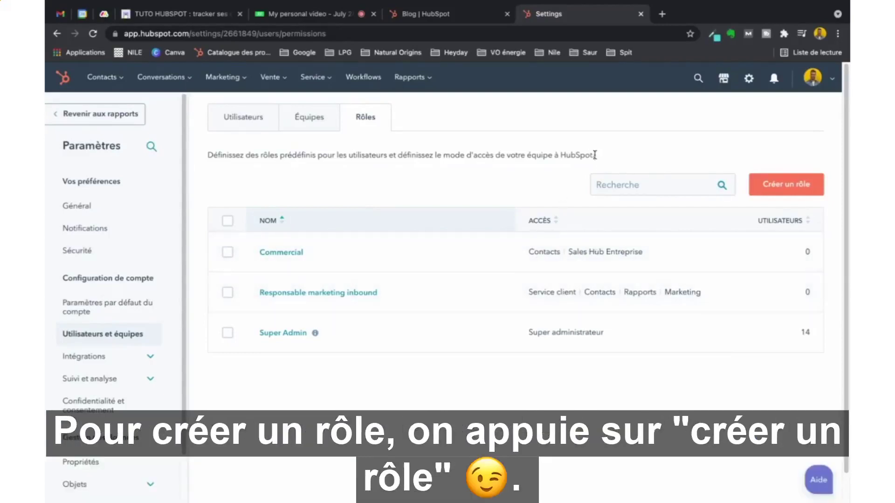
# - Create a role named 'Service client' and switch off its Forms, Lists and marketing tools access
pyautogui.click(778, 186)
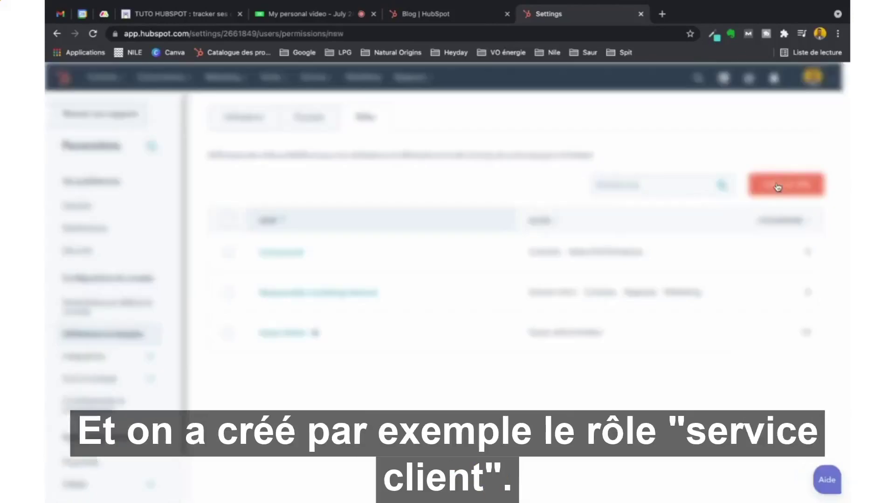
pyautogui.click(420, 135)
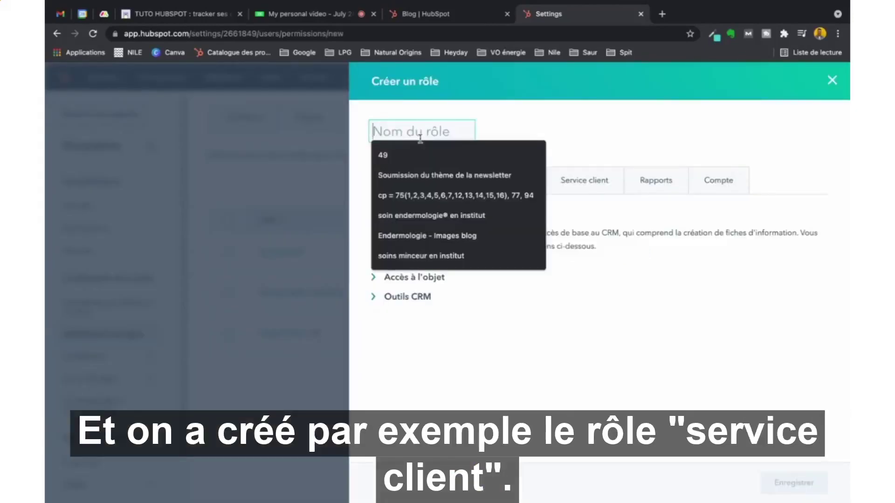
pyautogui.write('Servic')
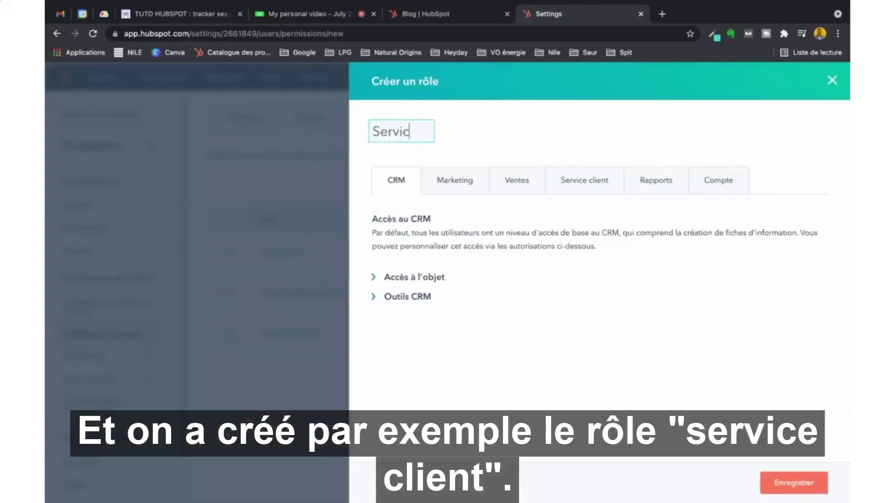
pyautogui.write('e client')
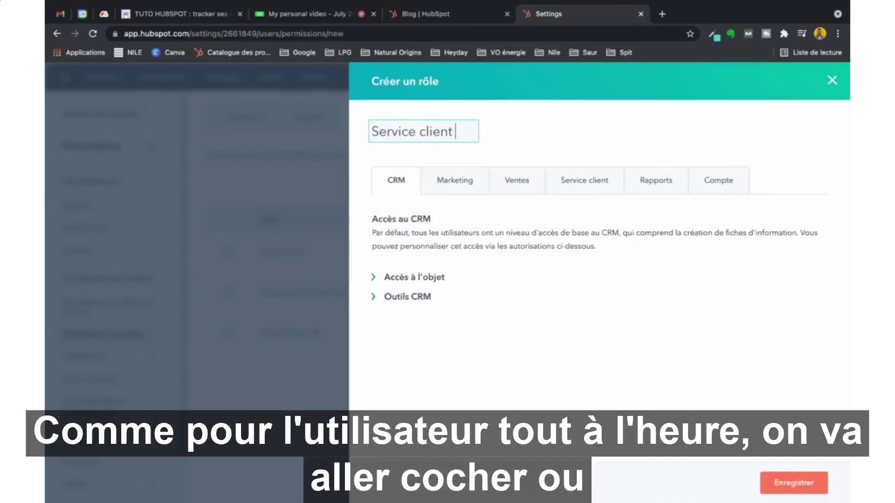
pyautogui.click(470, 188)
pyautogui.click(792, 279)
pyautogui.click(796, 330)
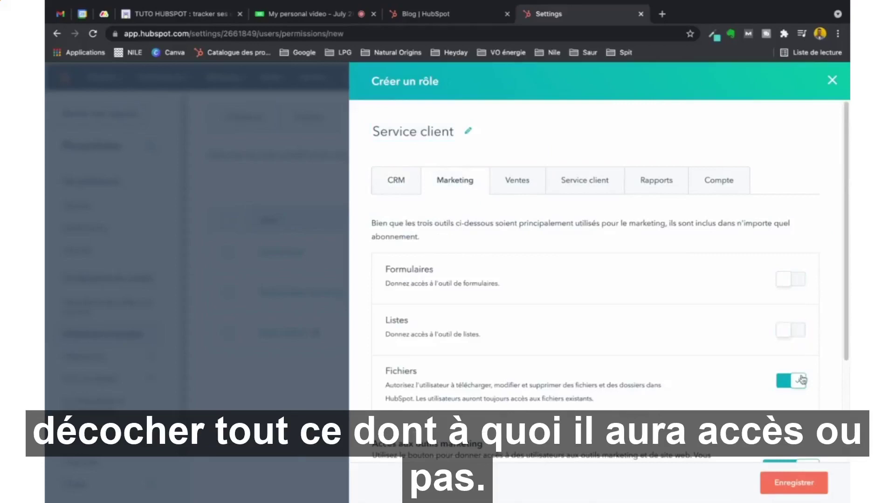
pyautogui.scroll(-3, 746, 369)
pyautogui.click(787, 339)
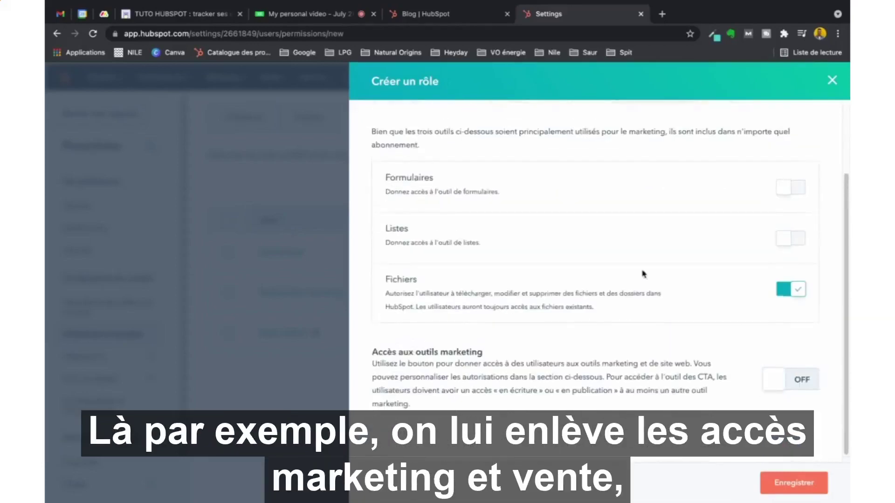
pyautogui.scroll(3, 643, 275)
# - Switch off the role's sales tools access, keep Service access on, and save it
pyautogui.click(517, 181)
pyautogui.scroll(-1, 620, 307)
pyautogui.scroll(1, 523, 189)
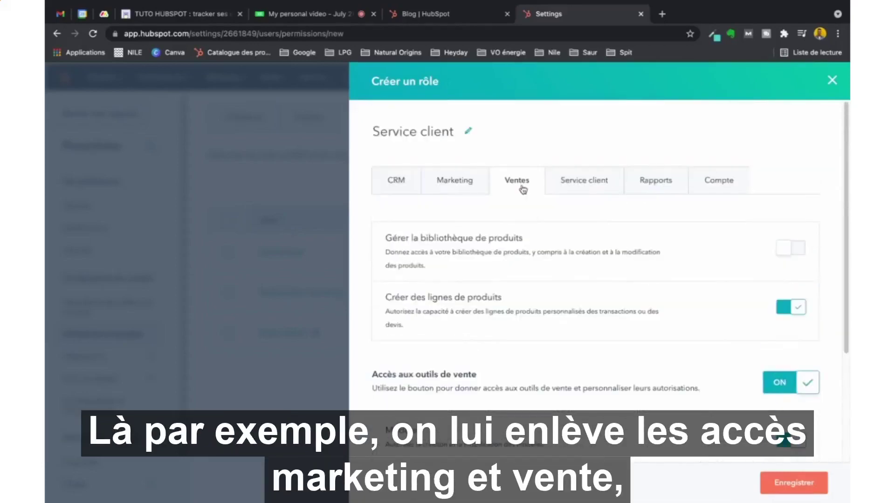
pyautogui.scroll(-3, 524, 190)
pyautogui.click(800, 236)
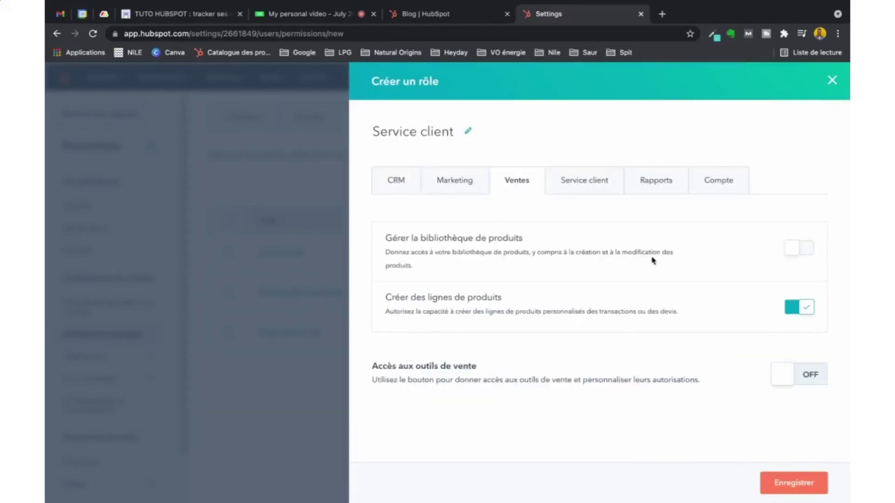
pyautogui.click(597, 194)
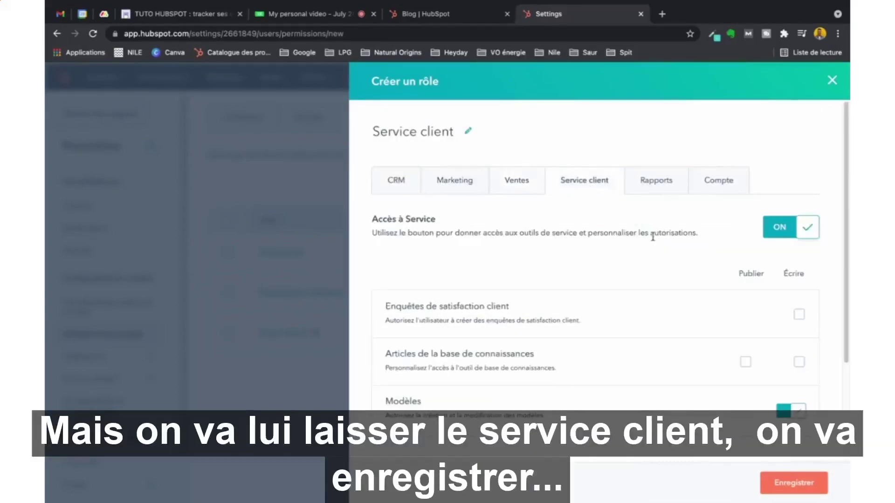
pyautogui.click(808, 481)
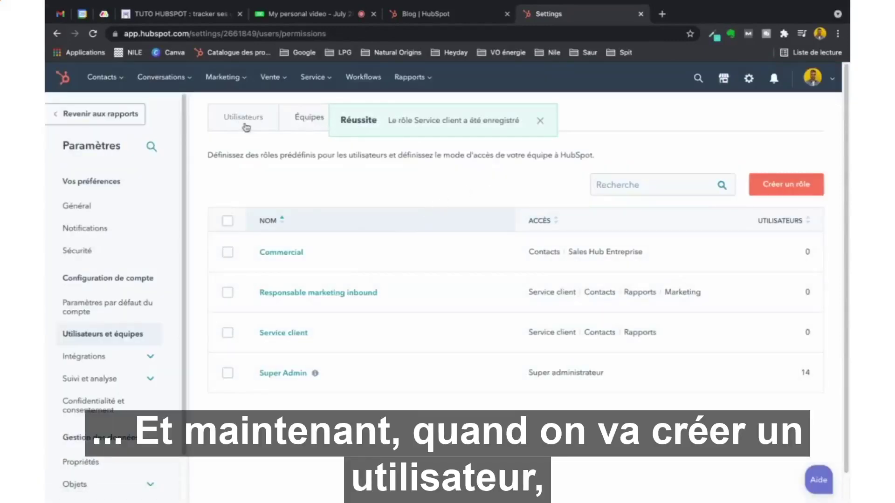
# - Start creating a new user and enter their e-mail address
pyautogui.click(246, 126)
pyautogui.click(550, 248)
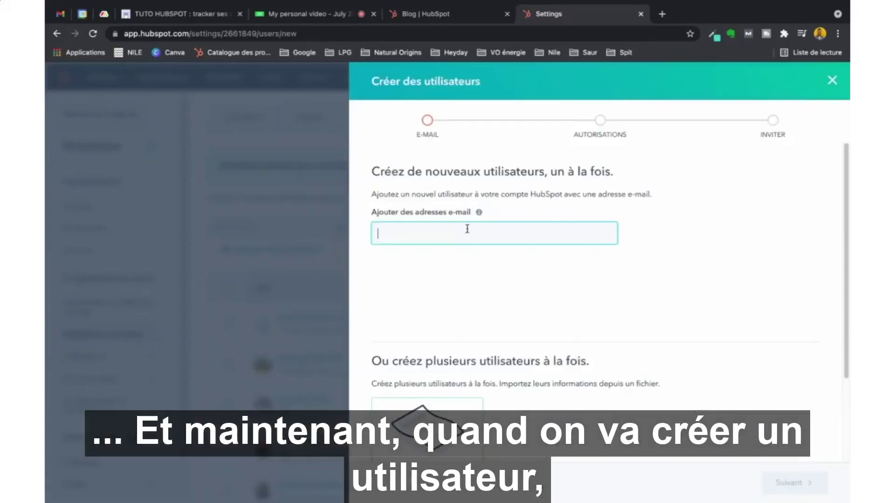
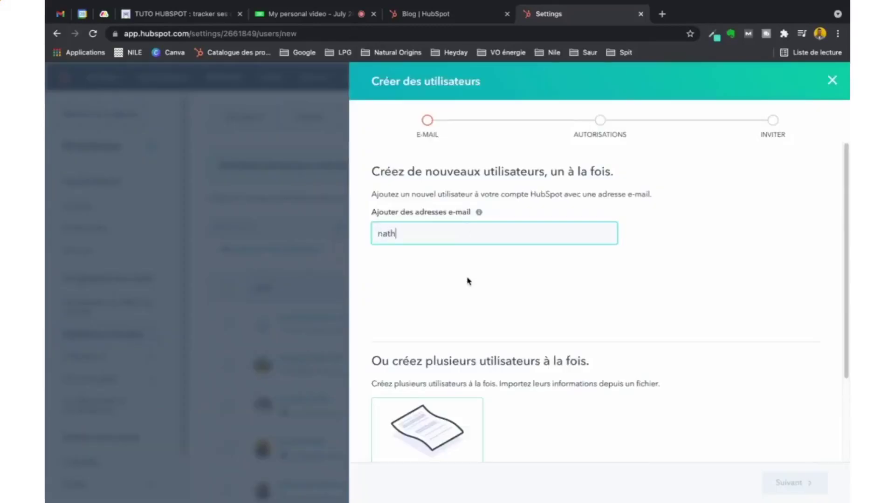
pyautogui.scroll(-2, 467, 242)
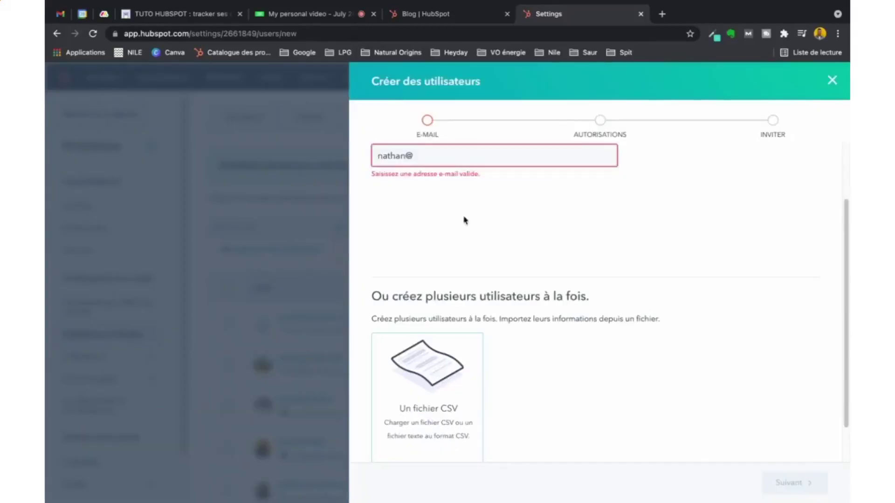
pyautogui.click(481, 157)
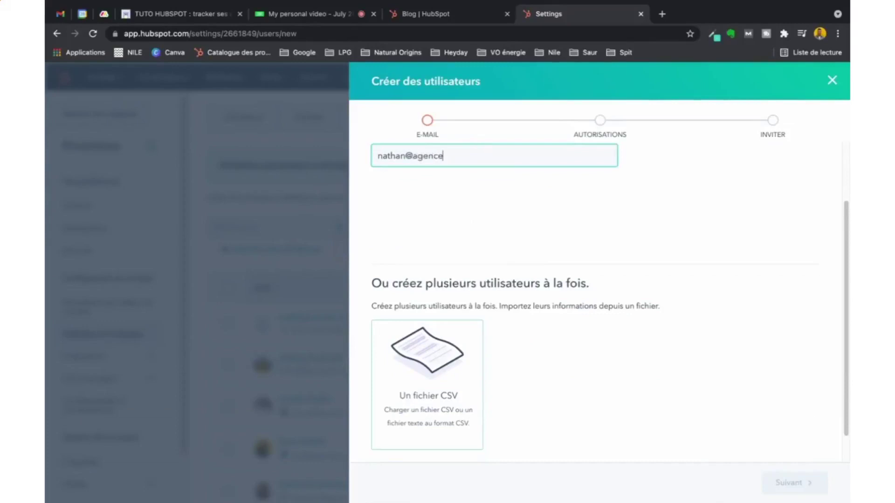
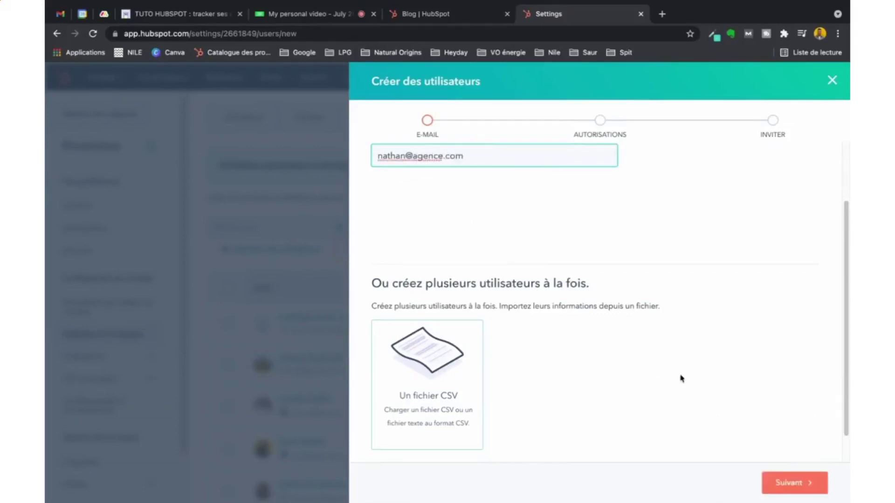
# - Assign the Service client role to the new user, then close the creation panel
pyautogui.click(795, 482)
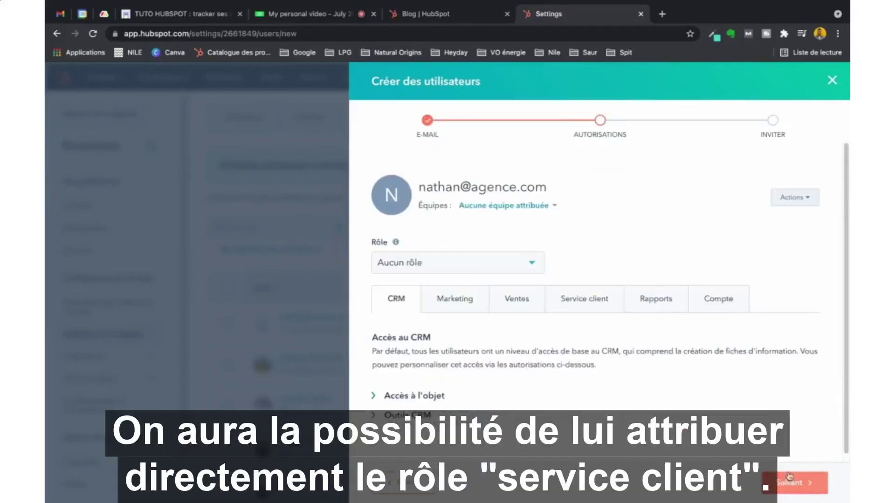
pyautogui.click(489, 271)
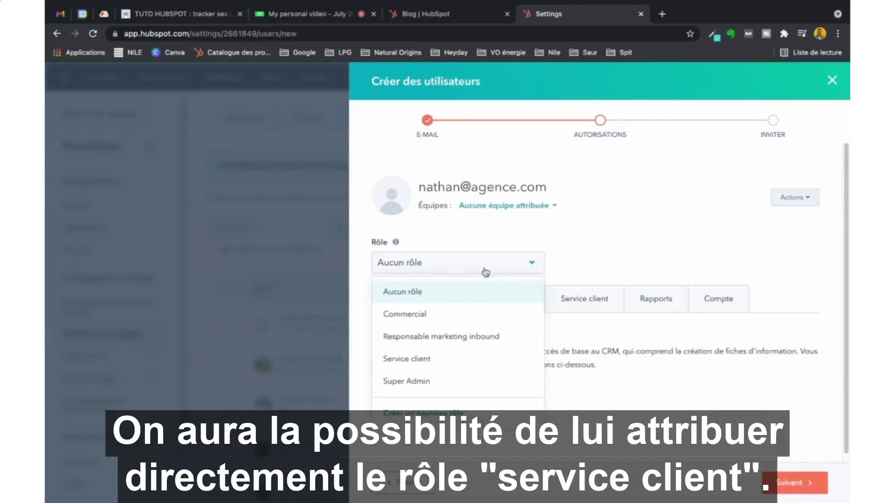
pyautogui.click(456, 365)
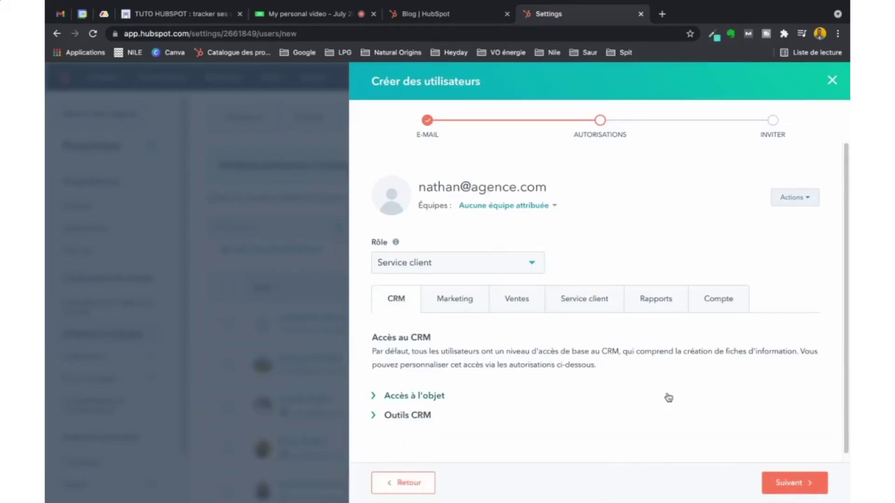
pyautogui.click(827, 84)
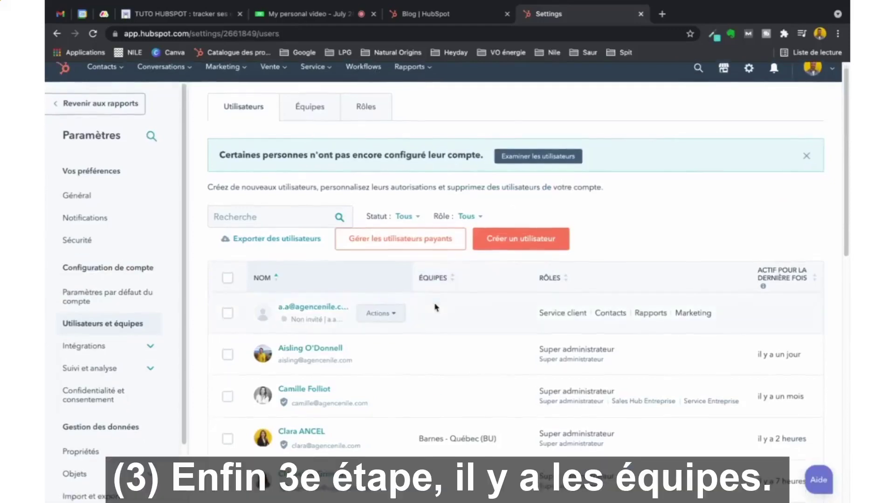
# - Show the Équipes tab with the Barnes and Marketing teams and the content-limiting setting
pyautogui.click(309, 119)
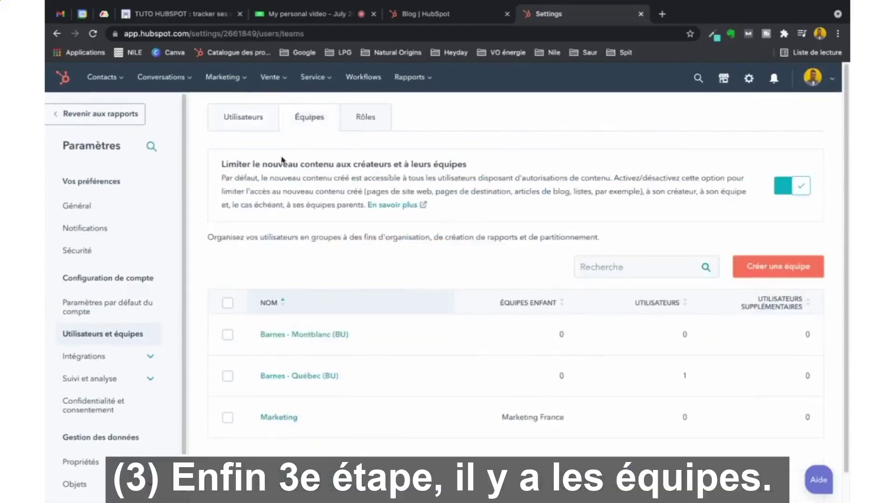
pyautogui.scroll(-1, 306, 312)
pyautogui.scroll(1, 469, 249)
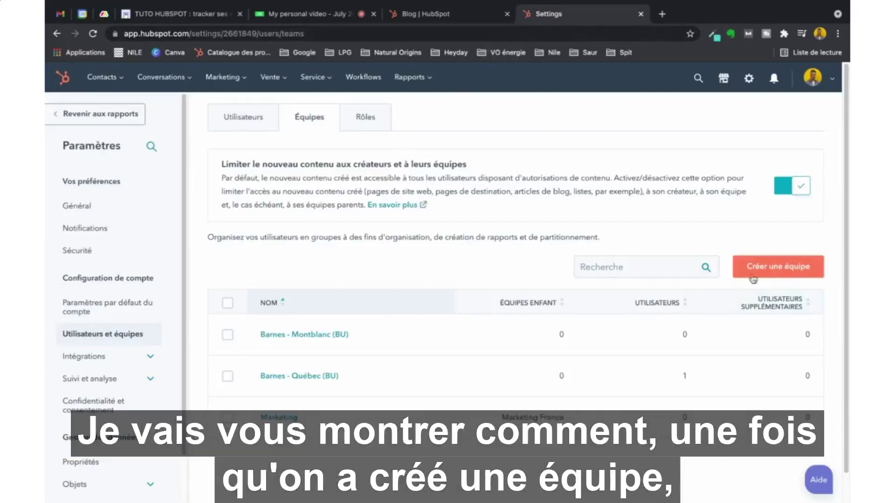
pyautogui.scroll(-1, 409, 287)
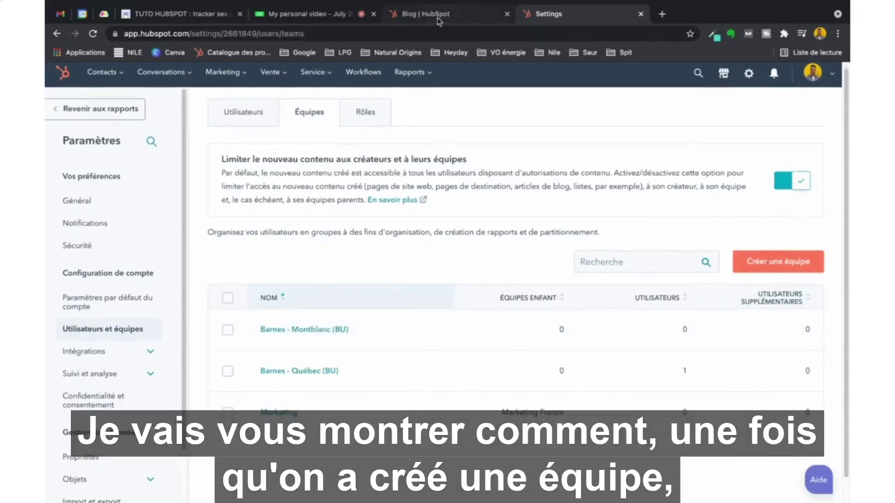
# - Limit the 'Varuna Certification hub Marketing' blog post to the Marketing team and save
pyautogui.click(439, 17)
pyautogui.scroll(-2, 367, 302)
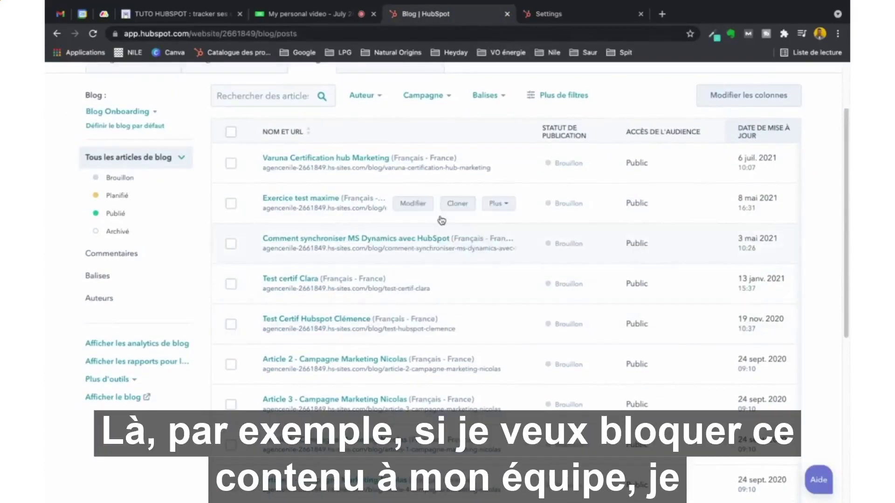
pyautogui.scroll(3, 443, 219)
pyautogui.click(497, 238)
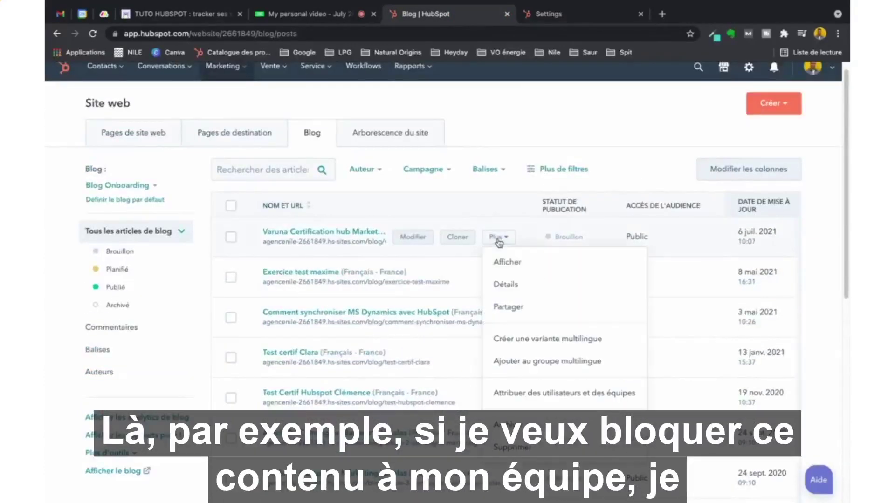
pyautogui.click(576, 404)
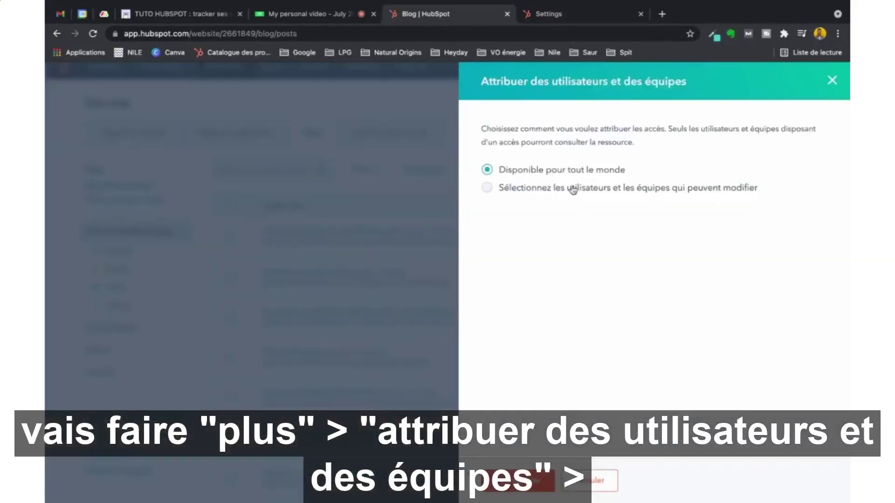
pyautogui.click(569, 193)
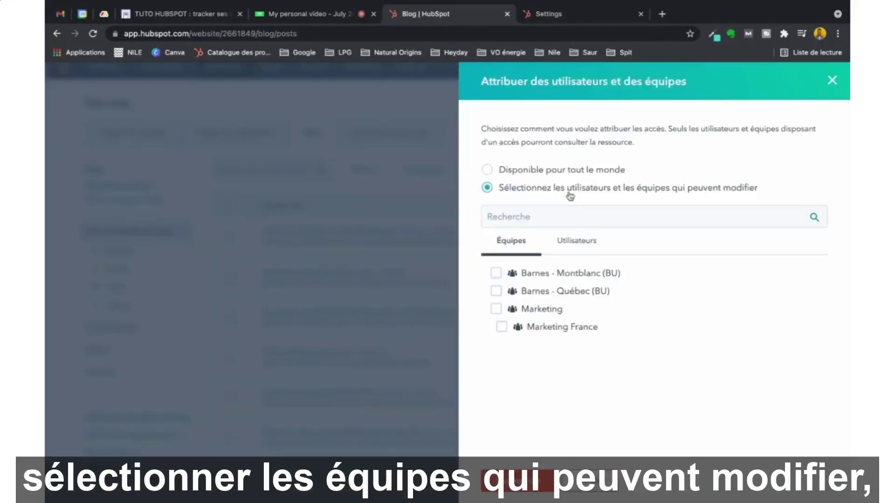
pyautogui.click(496, 311)
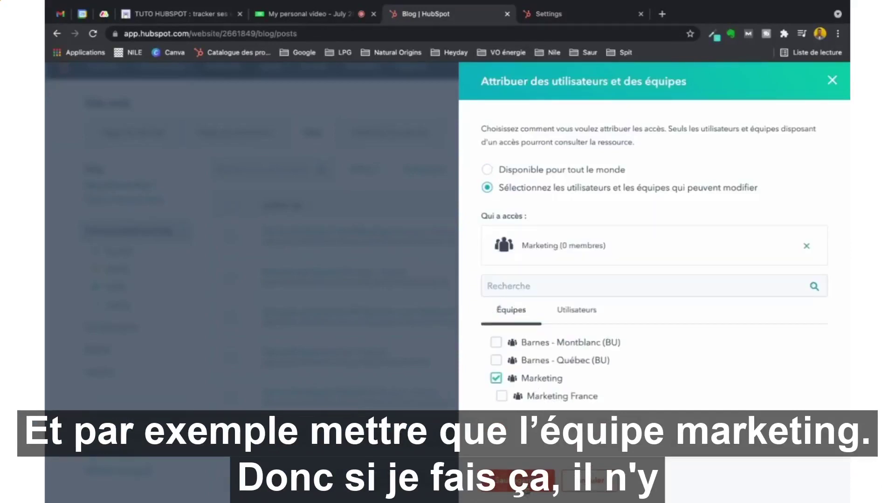
pyautogui.click(509, 481)
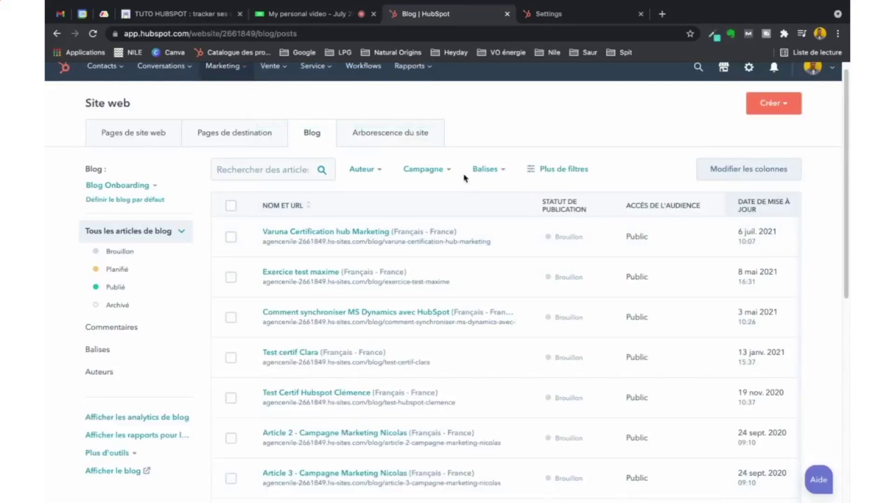
# - Check the Utilisateurs list and the Rôles list, now including Service client, then return to Équipes
pyautogui.click(587, 17)
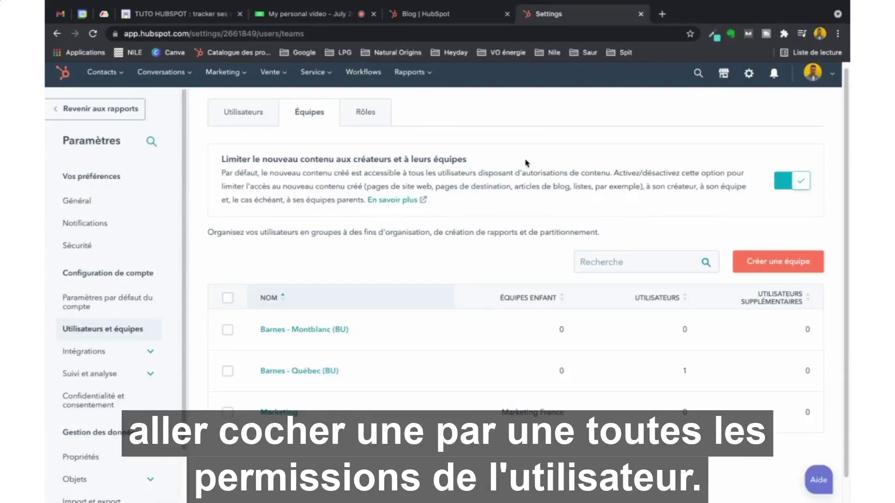
pyautogui.click(243, 114)
pyautogui.scroll(-1, 495, 252)
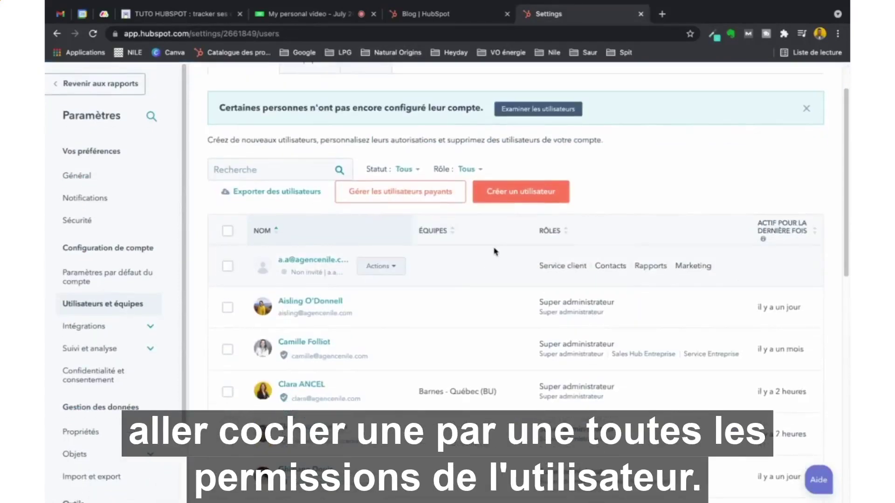
pyautogui.scroll(1, 495, 252)
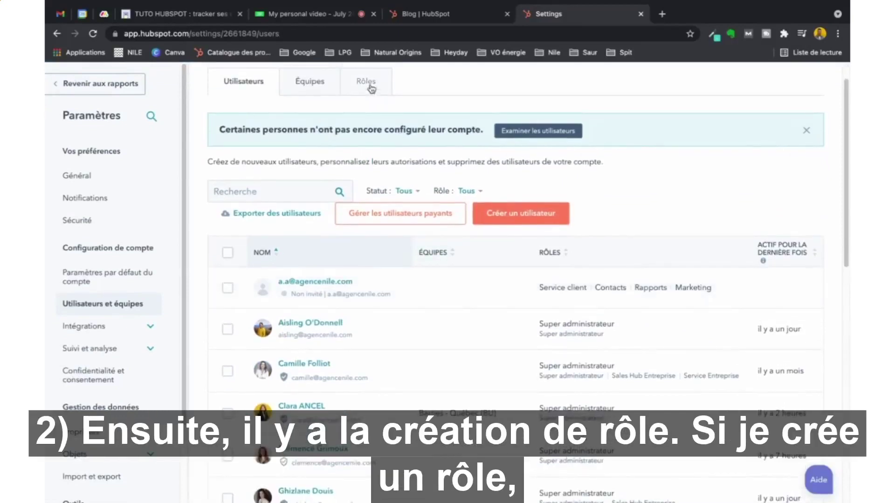
pyautogui.click(372, 84)
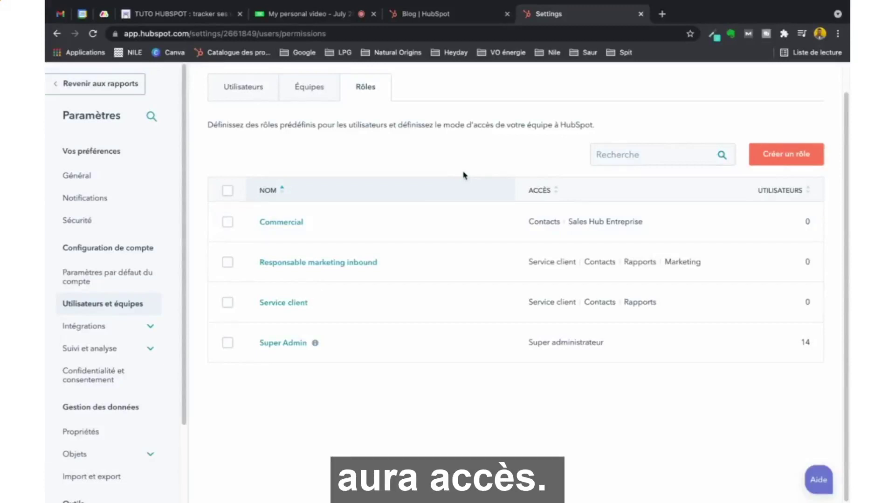
pyautogui.click(303, 95)
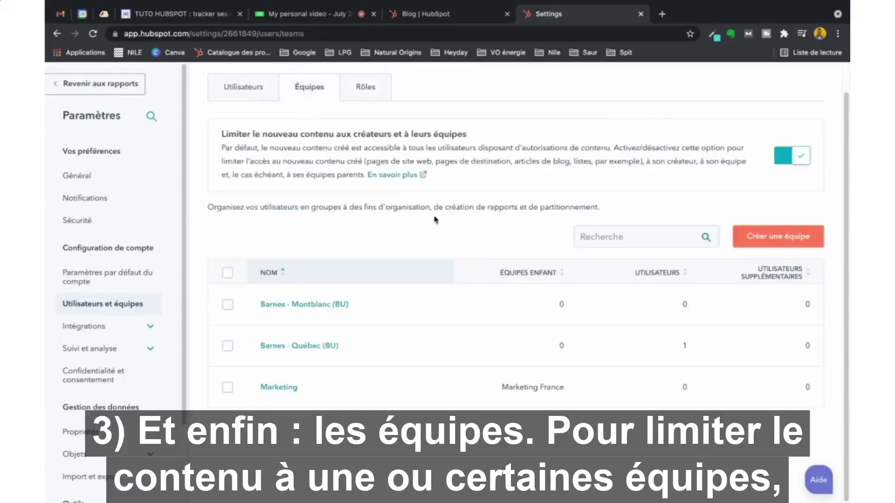